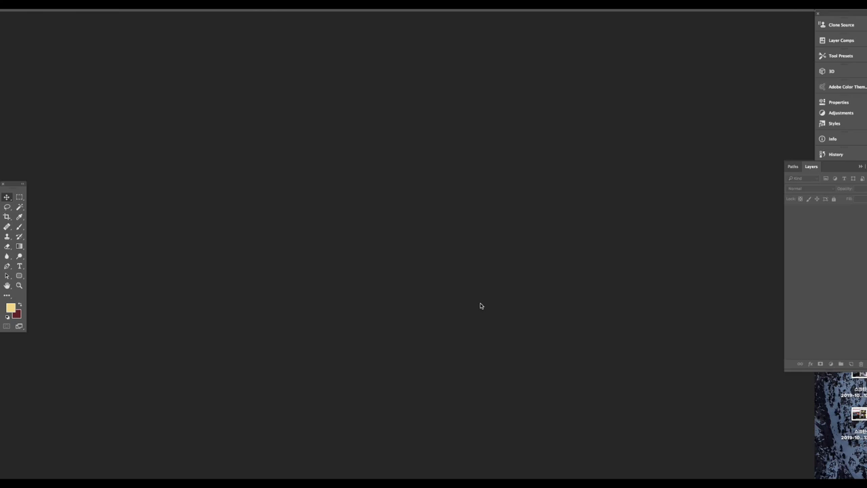
# Step: Bring dog-287420_1920.jpg into the autumn leaves document 20181028_152757.jpg as a new layer and centre it over the leaves
pyautogui.press('super+o')
pyautogui.click(327, 36)
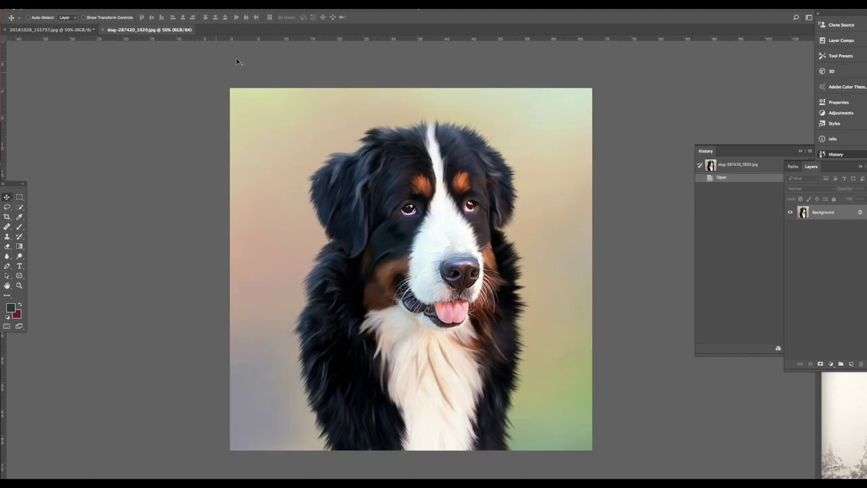
pyautogui.moveTo(167, 29); pyautogui.dragTo(125, 105)
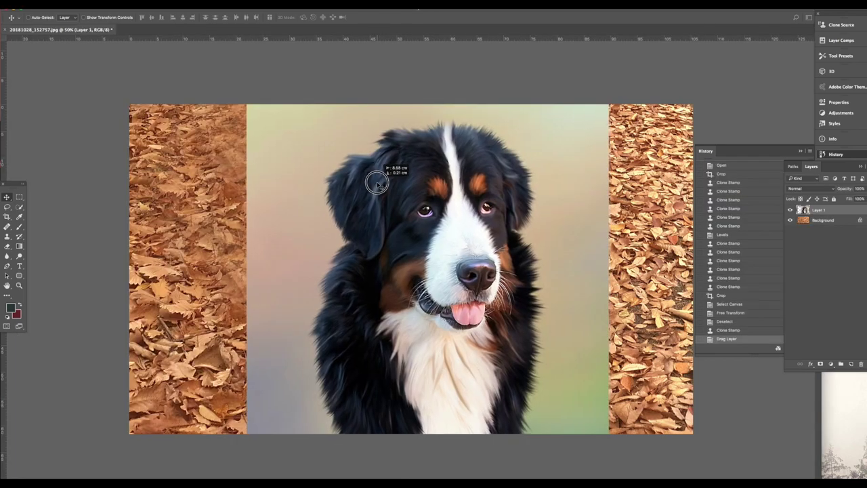
pyautogui.moveTo(380, 180)
pyautogui.mouseDown()
pyautogui.moveTo(369, 189)
pyautogui.moveTo(349, 181)
pyautogui.moveTo(361, 185)
pyautogui.mouseUp()
pyautogui.click(20, 207)
pyautogui.click(58, 216)
pyautogui.click(254, 146)
pyautogui.keyDown('shift'); pyautogui.click(261, 312); pyautogui.keyUp('shift')
pyautogui.keyDown('shift'); pyautogui.click(266, 393); pyautogui.keyUp('shift')
pyautogui.keyDown('shift'); pyautogui.click(569, 401); pyautogui.keyUp('shift')
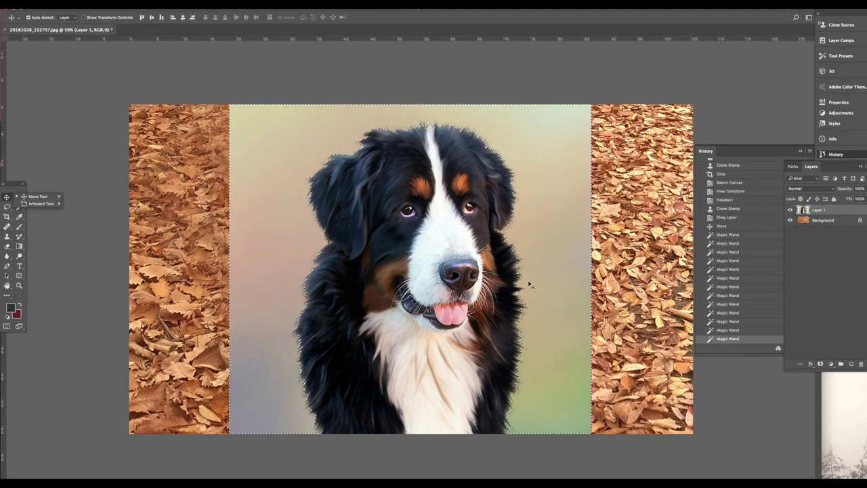
pyautogui.press('super+d')
pyautogui.click(820, 364)
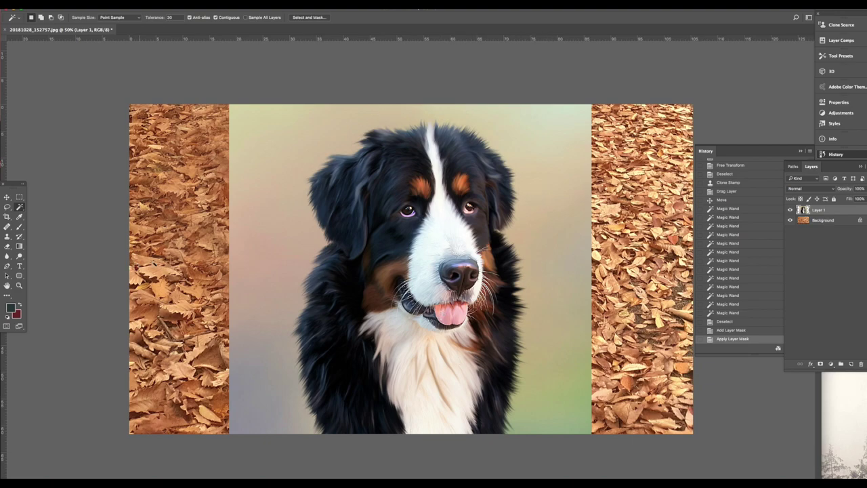
# Step: Select the plain backdrop all around the dog with the Magic Wand, delete it and clear the selection
pyautogui.click(263, 263)
pyautogui.keyDown('shift'); pyautogui.click(244, 393); pyautogui.keyUp('shift')
pyautogui.keyDown('shift'); pyautogui.click(260, 404); pyautogui.keyUp('shift')
pyautogui.keyDown('shift'); pyautogui.click(263, 289); pyautogui.keyUp('shift')
pyautogui.keyDown('shift'); pyautogui.click(268, 258); pyautogui.keyUp('shift')
pyautogui.keyDown('shift'); pyautogui.click(538, 413); pyautogui.keyUp('shift')
pyautogui.keyDown('shift'); pyautogui.click(358, 113); pyautogui.keyUp('shift')
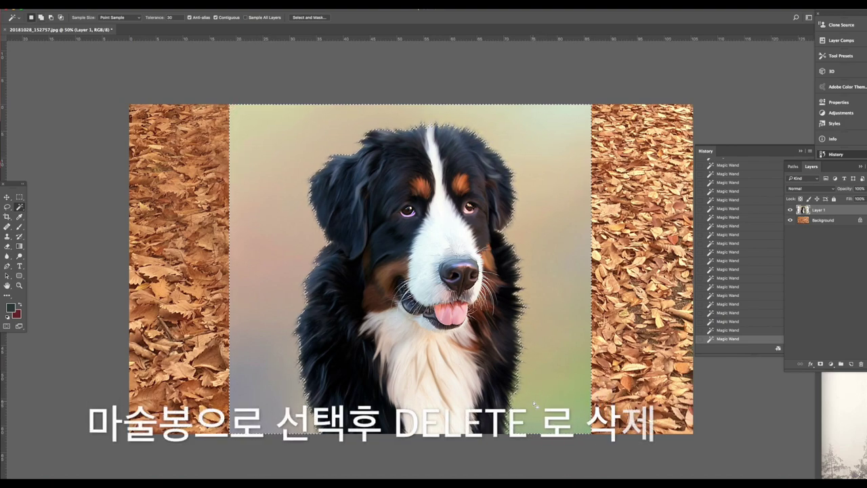
pyautogui.press('Delete')
pyautogui.hotkey('ctrl', 'd')
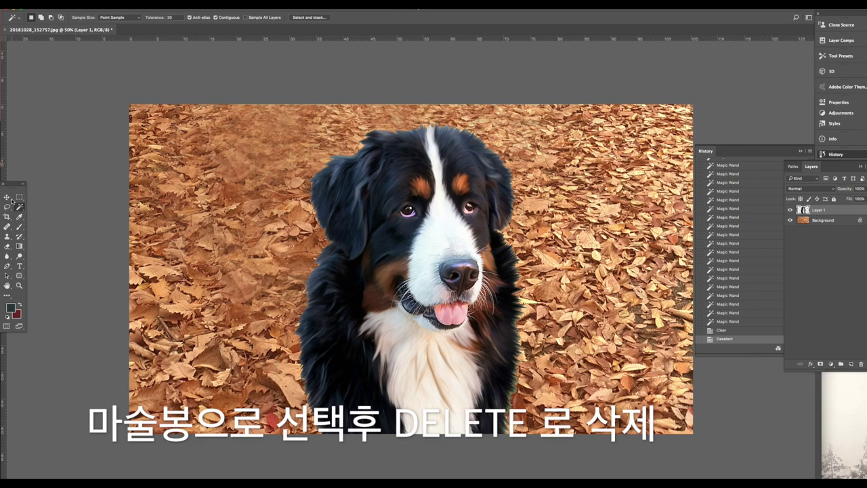
pyautogui.click(7, 197)
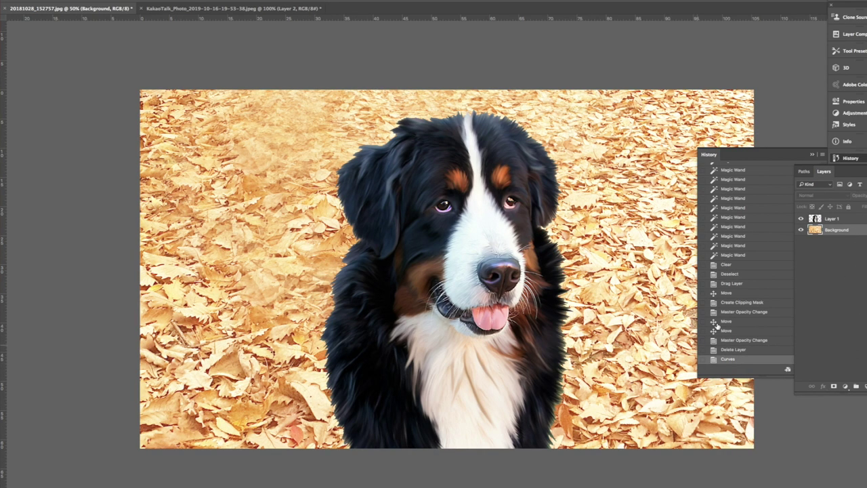
pyautogui.click(837, 219)
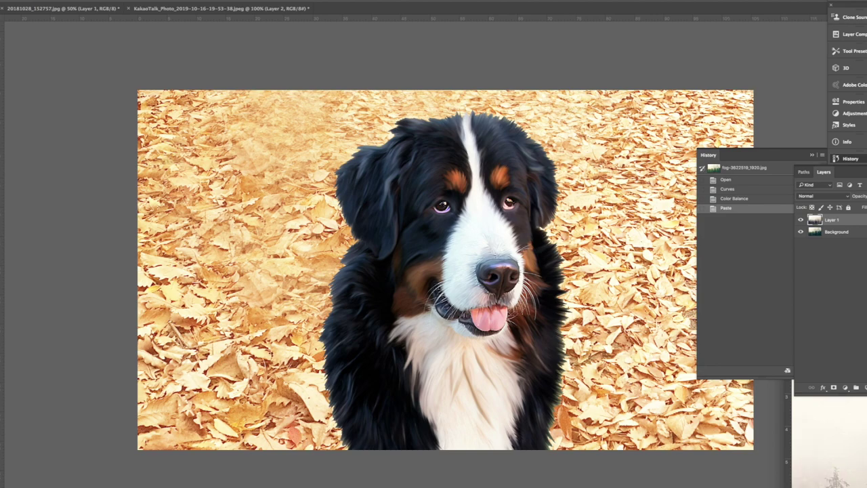
pyautogui.moveTo(516, 321); pyautogui.dragTo(361, 284)
pyautogui.moveTo(608, 351); pyautogui.dragTo(518, 329)
pyautogui.hotkey('ctrl', '-')
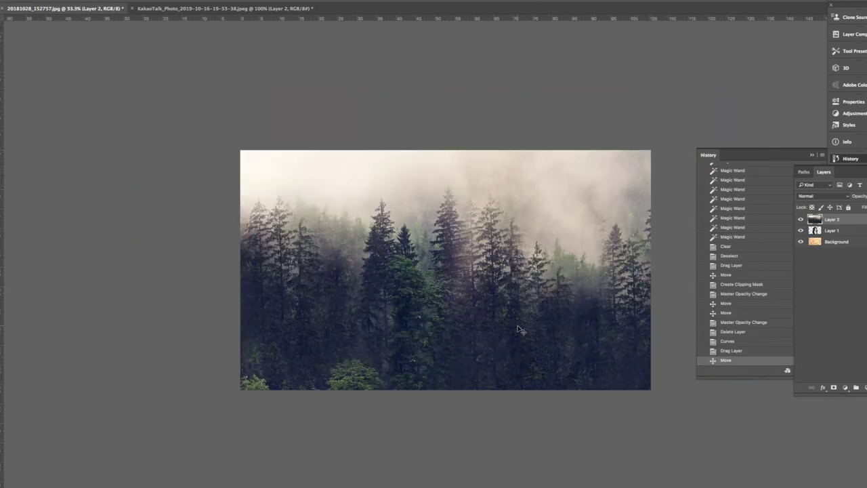
pyautogui.hotkey('ctrl', 't')
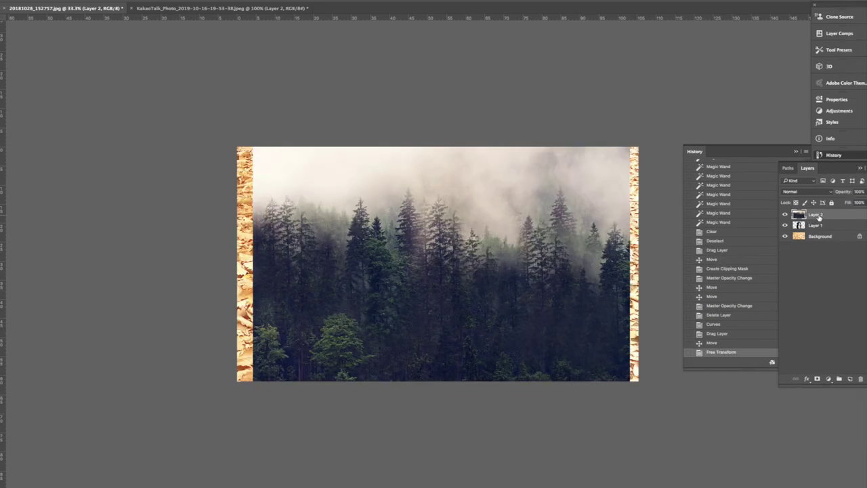
pyautogui.rightClick(819, 217)
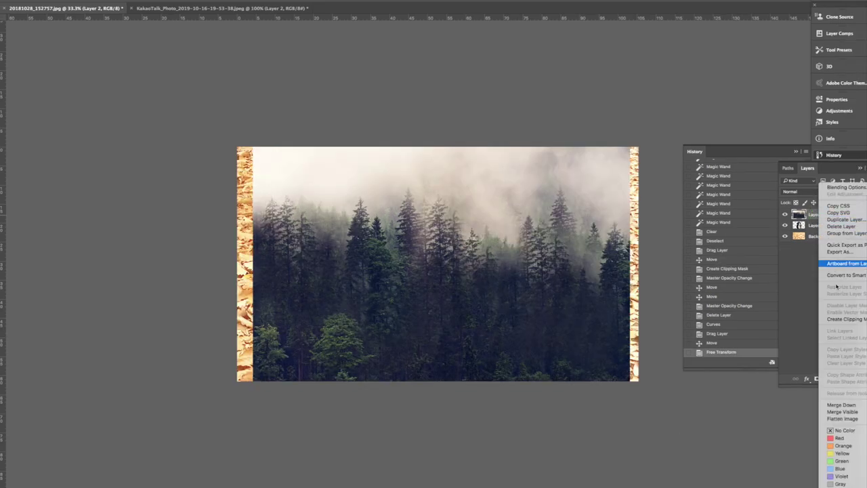
pyautogui.click(846, 318)
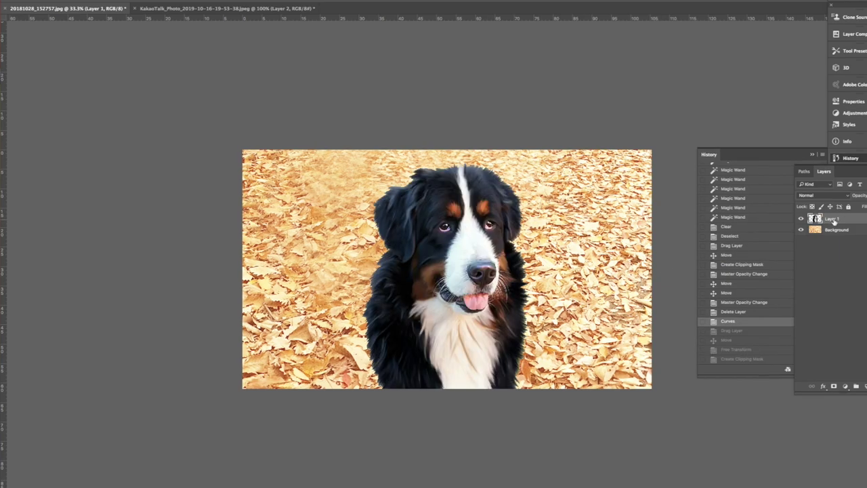
# Step: Duplicate the dog layer, hide the original, and bring the foggy forest photo in as the topmost layer
pyautogui.moveTo(834, 222); pyautogui.dragTo(857, 385)
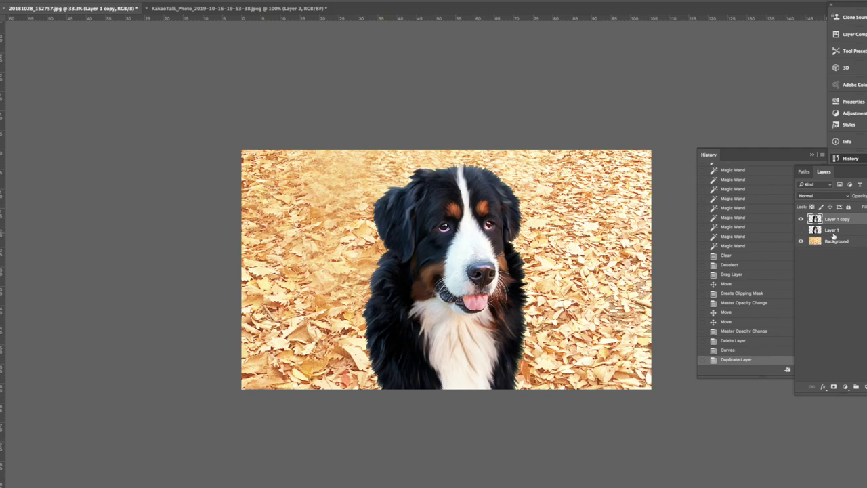
pyautogui.press('super+grave')
pyautogui.moveTo(833, 440); pyautogui.dragTo(340, 288)
# Step: Scale down the forest layer with Free Transform and position it so it covers the whole dog
pyautogui.press('super+t')
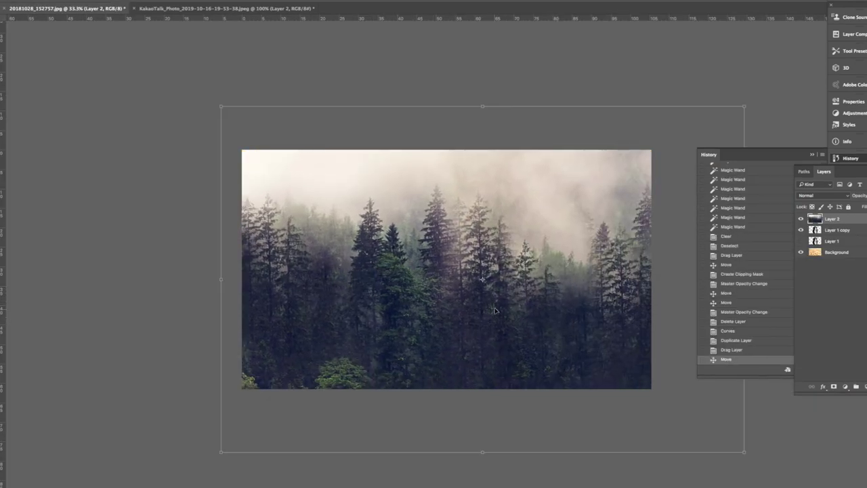
pyautogui.moveTo(744, 106); pyautogui.dragTo(644, 173)
pyautogui.moveTo(610, 245); pyautogui.dragTo(598, 230)
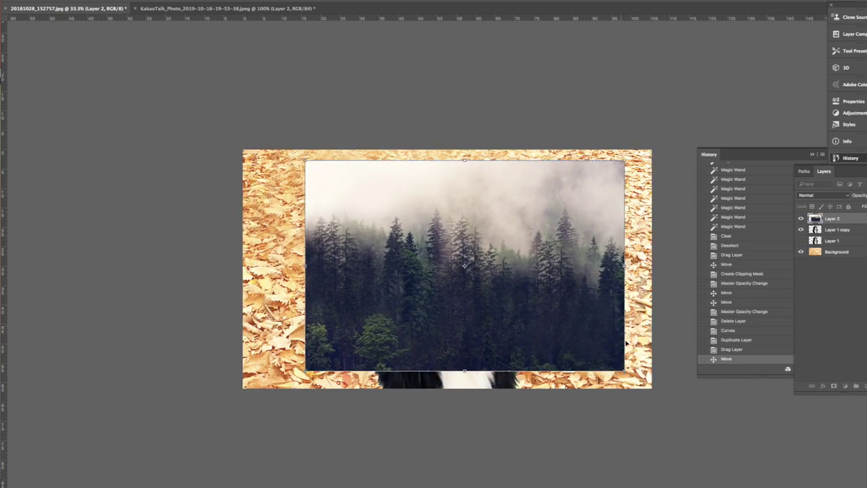
pyautogui.moveTo(625, 373); pyautogui.dragTo(648, 414)
pyautogui.moveTo(610, 325); pyautogui.dragTo(593, 326)
pyautogui.press('Return')
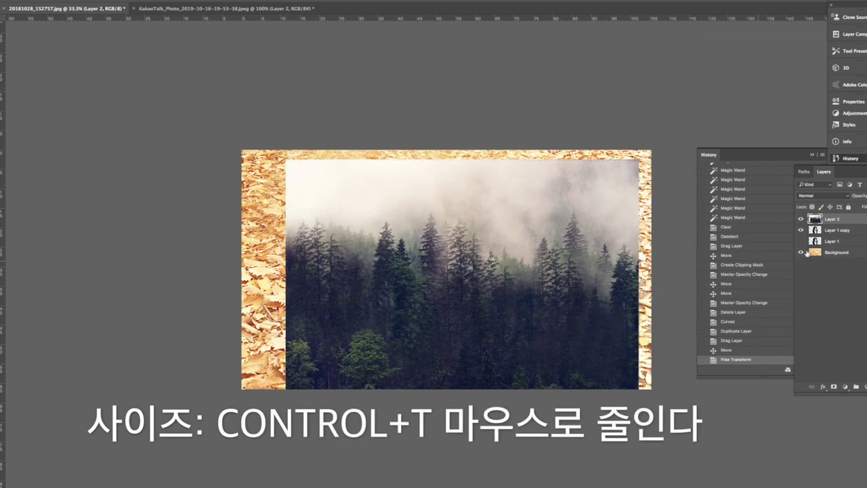
# Step: Clip the forest layer to the dog copy and slightly reduce its opacity, shifting the trees within the silhouette
pyautogui.rightClick(851, 220)
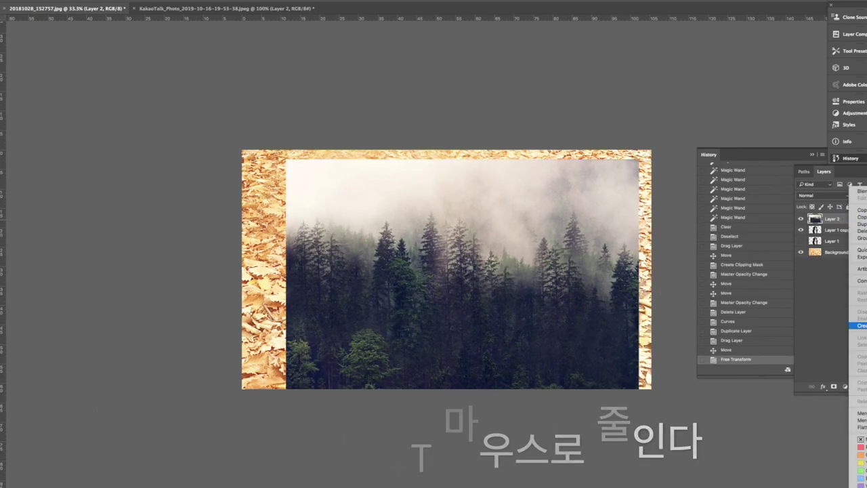
pyautogui.click(859, 325)
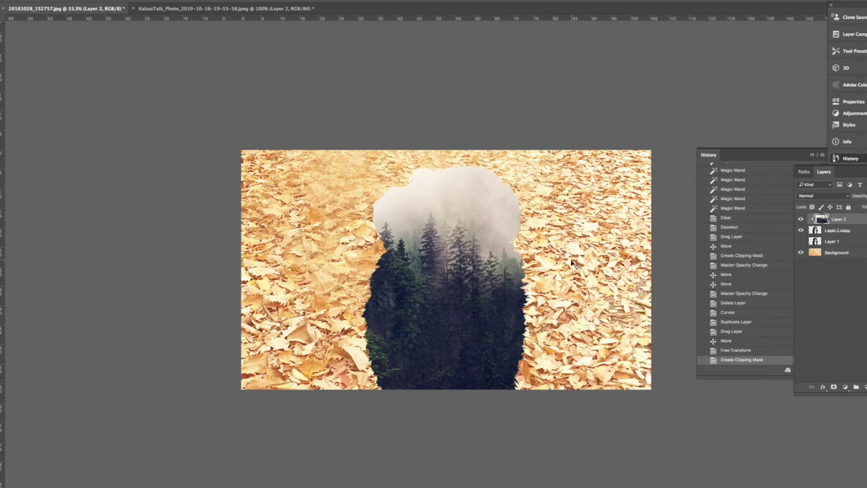
pyautogui.moveTo(513, 309); pyautogui.dragTo(510, 308)
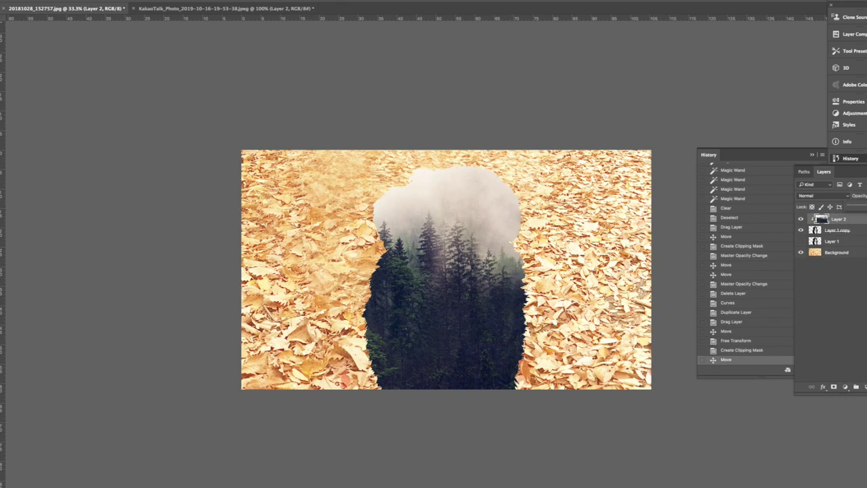
pyautogui.moveTo(859, 196); pyautogui.dragTo(468, 345)
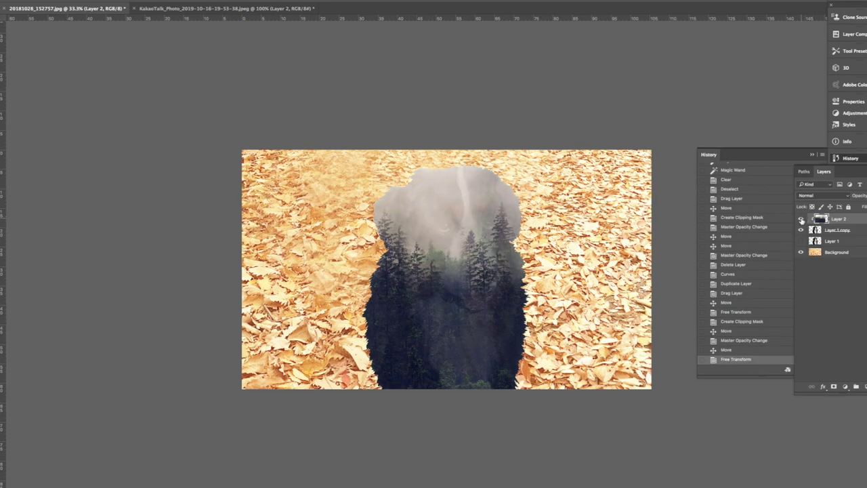
# Step: Hide the forest layer and apply Levels to the dog copy with input black 16 and input white 181
pyautogui.click(802, 220)
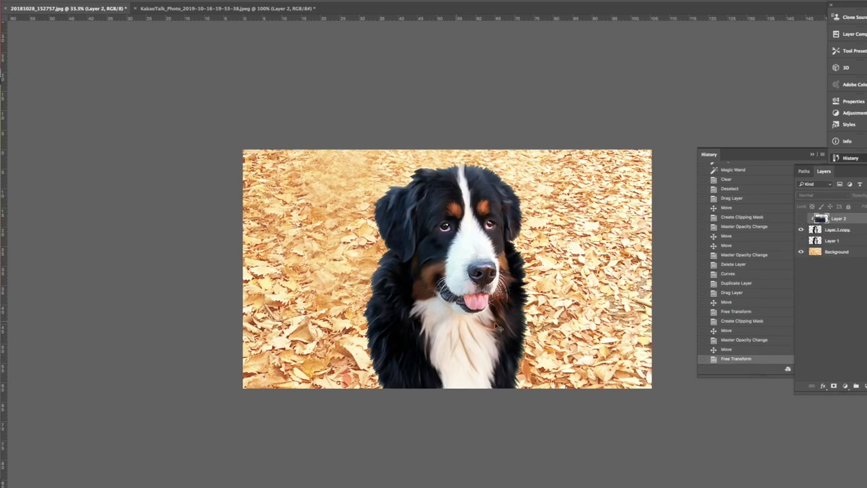
pyautogui.click(855, 232)
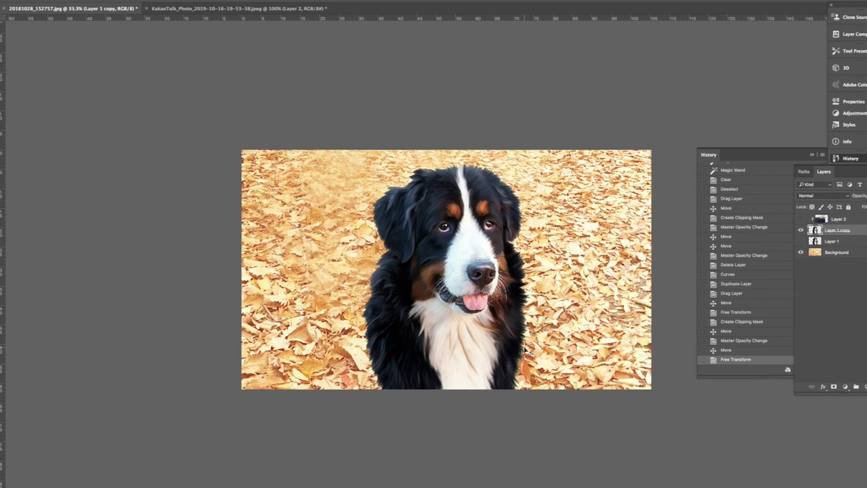
pyautogui.hotkey('ctrl', 'l')
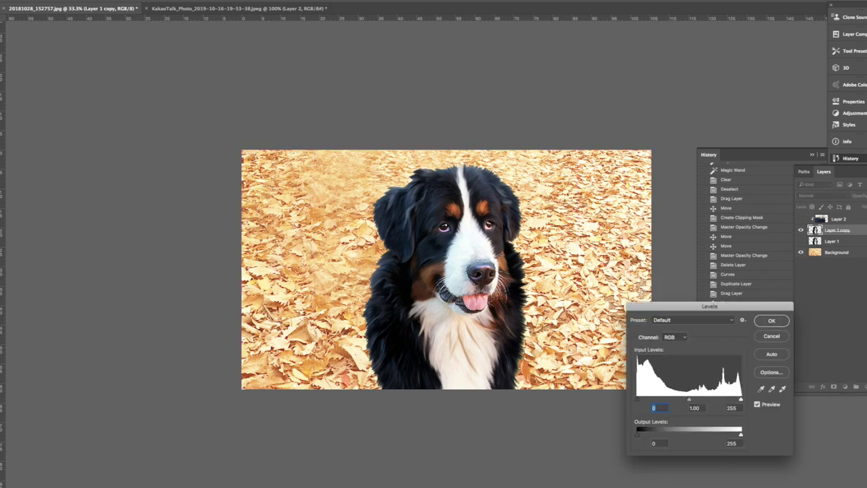
pyautogui.moveTo(740, 399); pyautogui.dragTo(711, 398)
pyautogui.moveTo(637, 398); pyautogui.dragTo(643, 399)
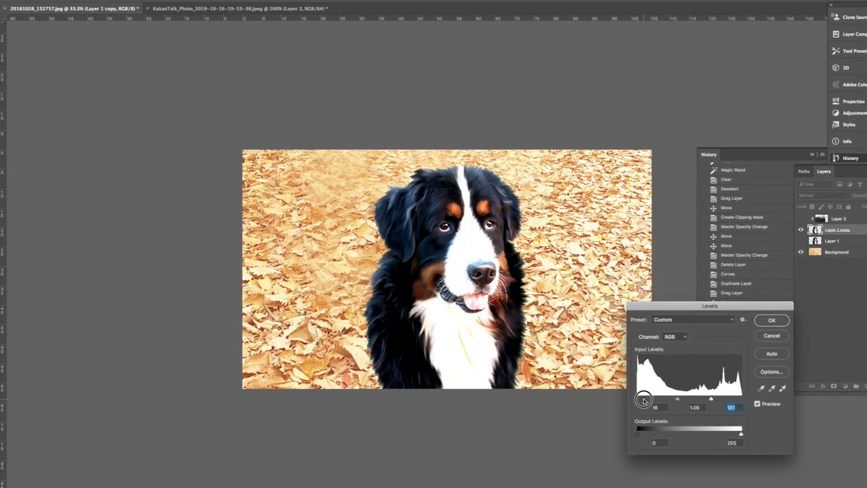
pyautogui.press('Return')
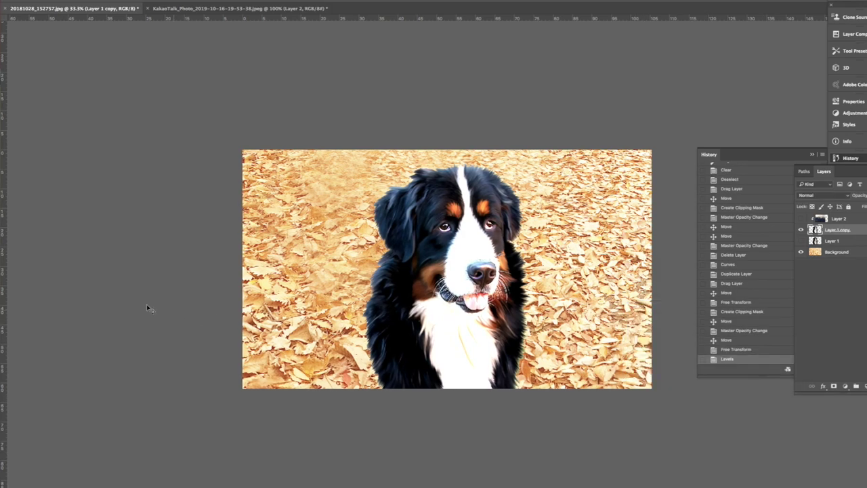
# Step: Select the dog's white chest, muzzle and forehead fur and its whiskers with the Magic Wand on the dog copy
pyautogui.rightClick(0, 236)
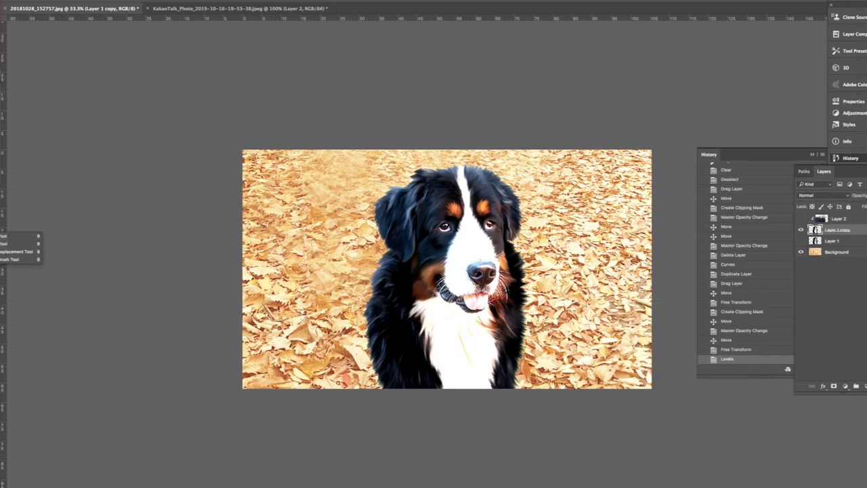
pyautogui.click(0, 214)
pyautogui.click(448, 334)
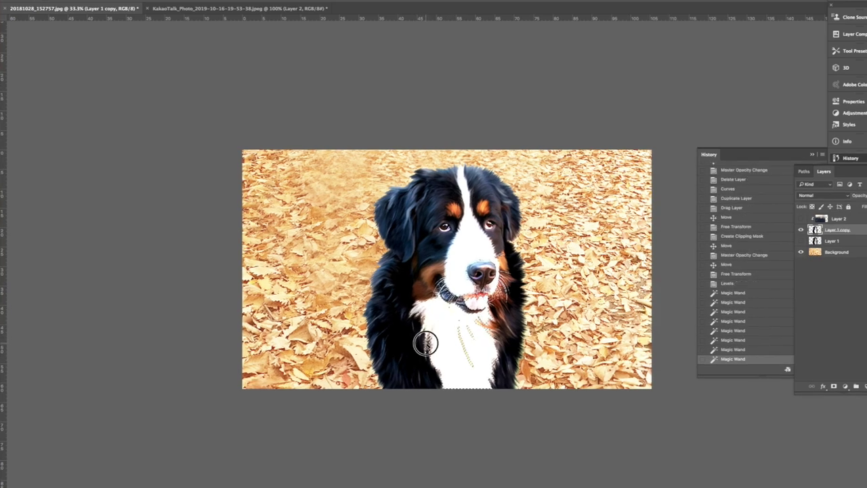
pyautogui.keyDown('shift'); pyautogui.click(427, 343); pyautogui.keyUp('shift')
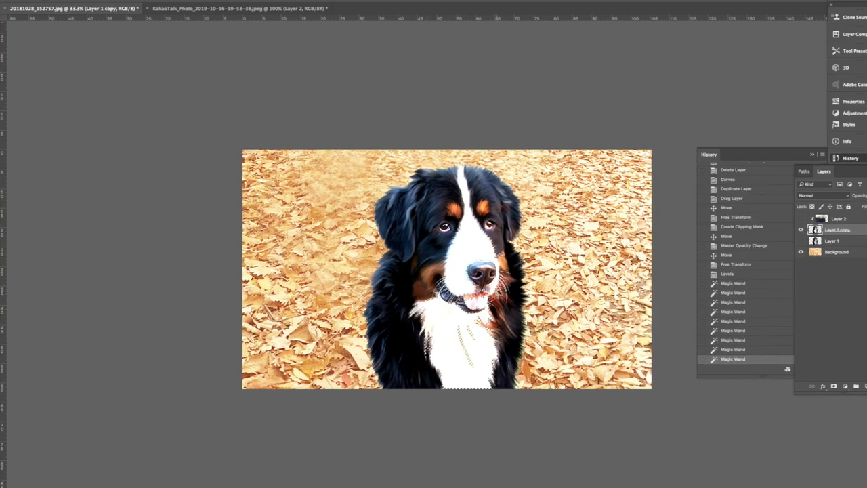
pyautogui.keyDown('shift'); pyautogui.click(489, 209); pyautogui.keyUp('shift')
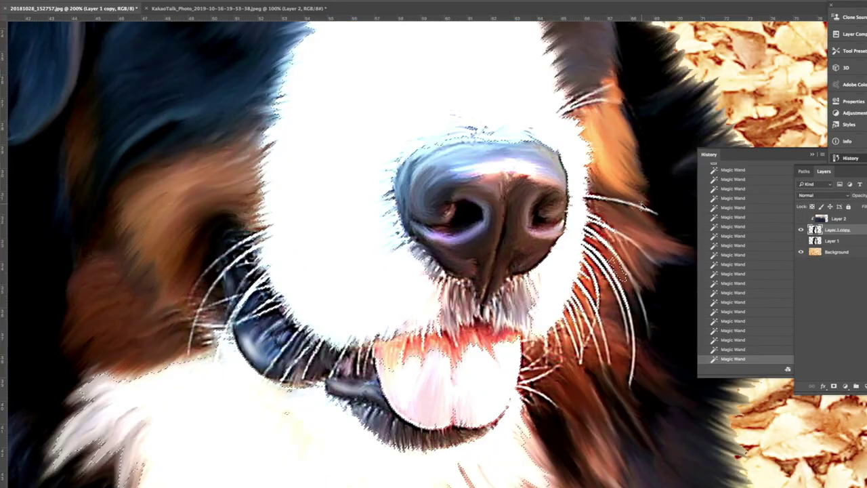
pyautogui.keyDown('shift'); pyautogui.click(634, 359); pyautogui.keyUp('shift')
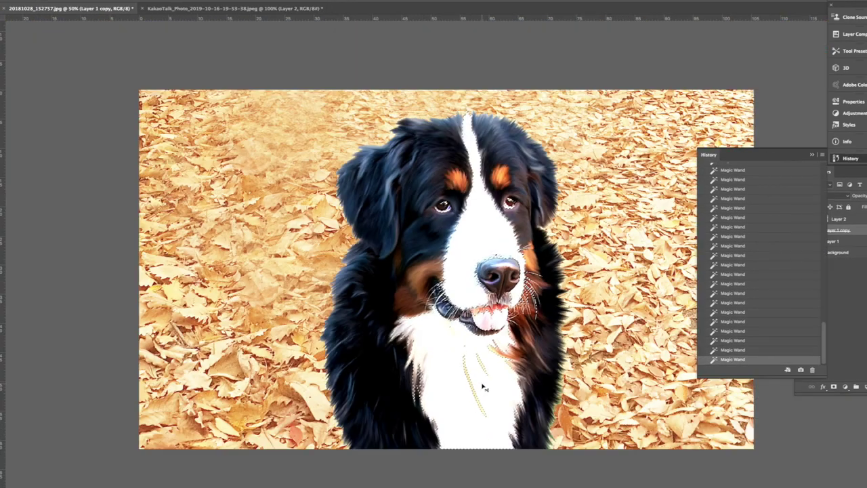
pyautogui.press('super+minus')
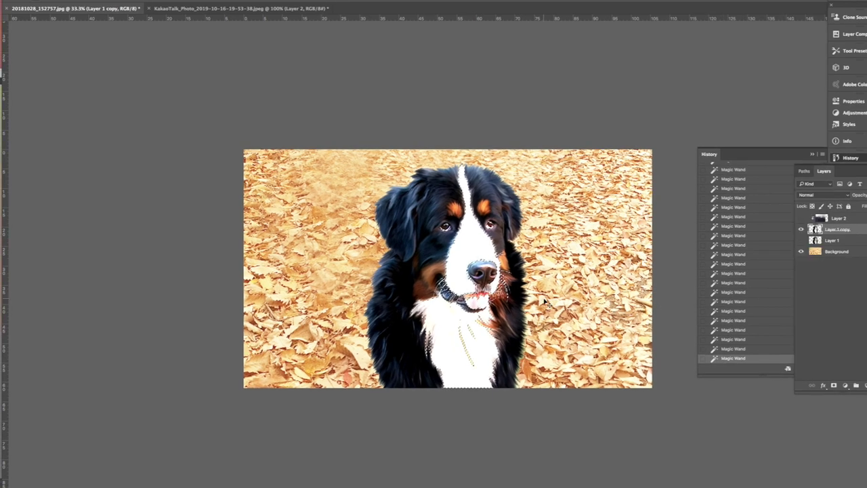
# Step: Copy the selected white fur onto its own layer and place it above the forest layer
pyautogui.hotkey('ctrl', 'j')
pyautogui.moveTo(831, 233); pyautogui.dragTo(851, 218)
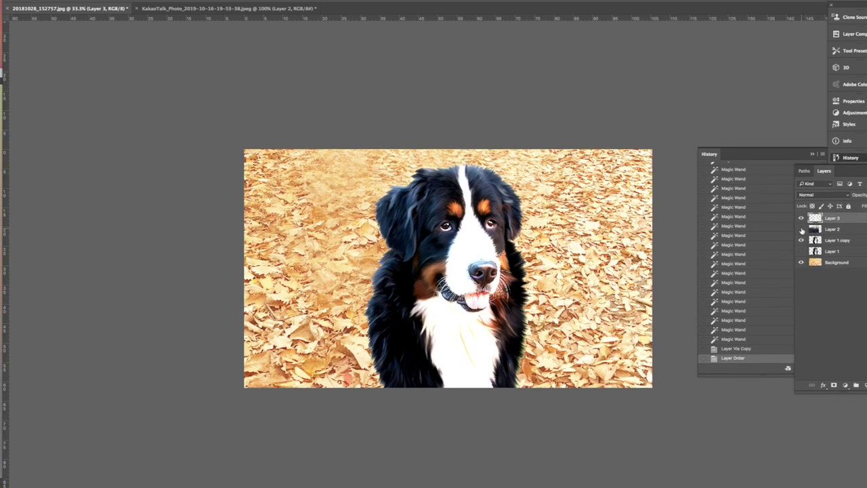
# Step: Show the forest layer and clip it to the dog copy again
pyautogui.click(801, 230)
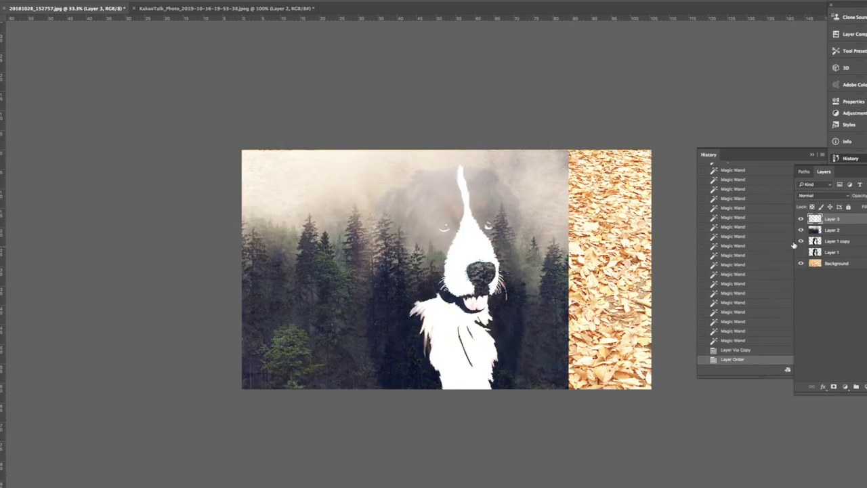
pyautogui.rightClick(833, 233)
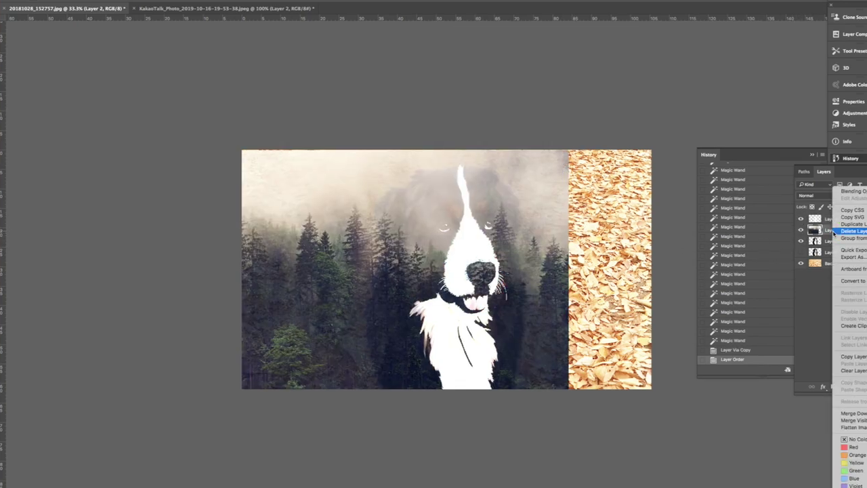
pyautogui.click(855, 326)
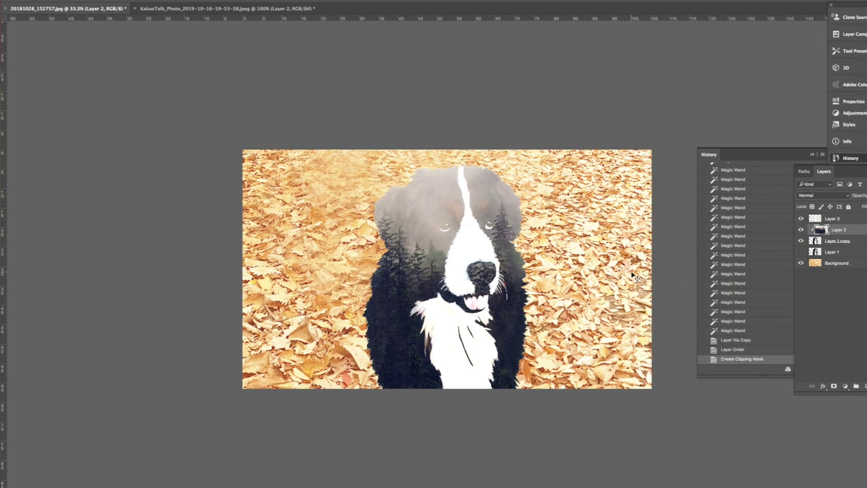
# Step: Lower the opacity of the white fur layer slightly
pyautogui.hotkey('ctrl', '+')
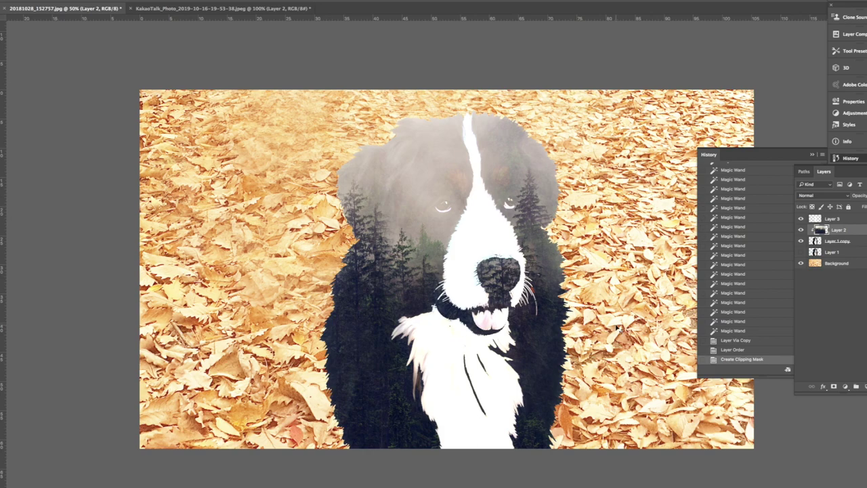
pyautogui.hotkey('ctrl', '-')
pyautogui.hotkey('ctrl', '+')
pyautogui.click(830, 220)
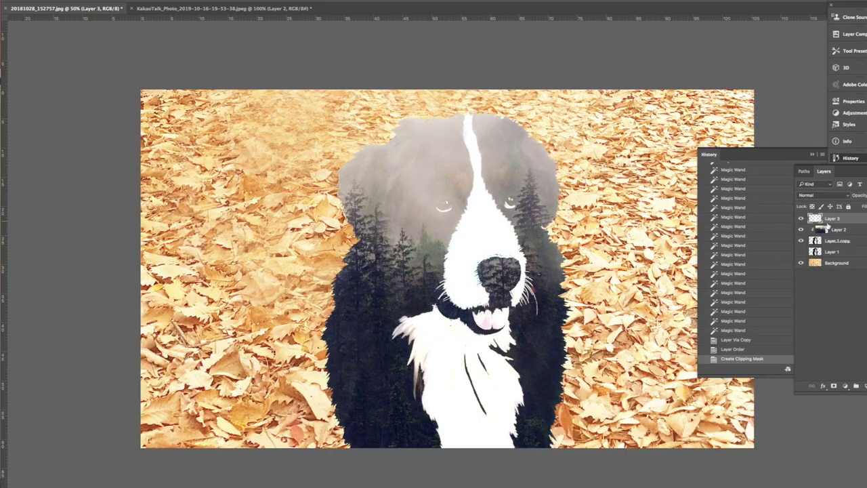
pyautogui.click(866, 195)
pyautogui.moveTo(866, 206); pyautogui.dragTo(864, 205)
pyautogui.press('0')
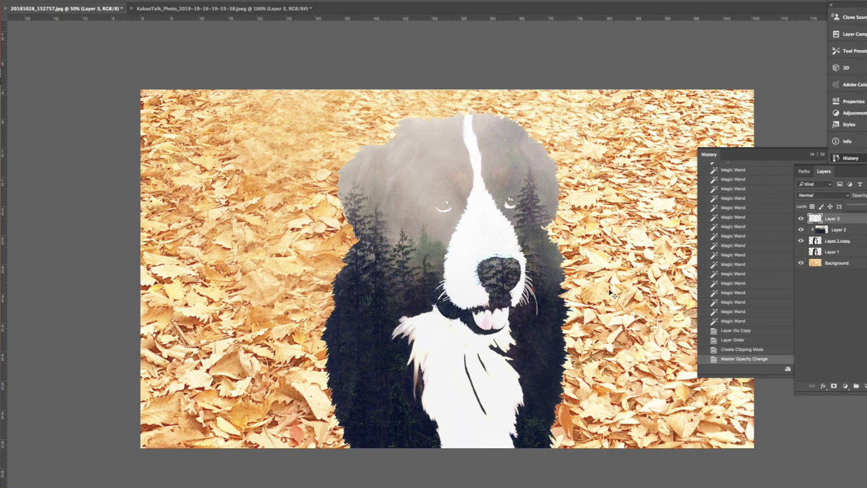
# Step: Paint short white fur strands with the Brush on the fur layer along the muzzle's lower edge, beside the tongue
pyautogui.hotkey('ctrl', '-')
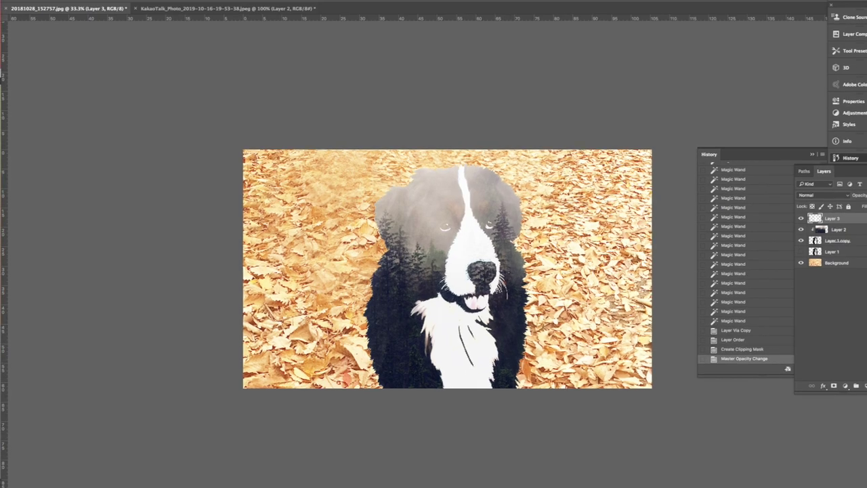
pyautogui.press('super+plus')
pyautogui.press('super+plus')
pyautogui.press('super+plus')
pyautogui.press('super+plus')
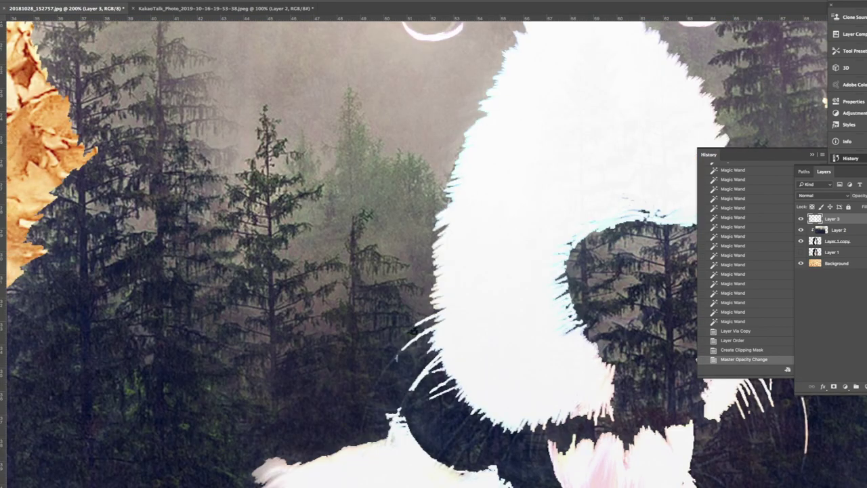
pyautogui.moveTo(523, 465)
pyautogui.mouseDown()
pyautogui.moveTo(532, 303)
pyautogui.moveTo(516, 248)
pyautogui.mouseUp()
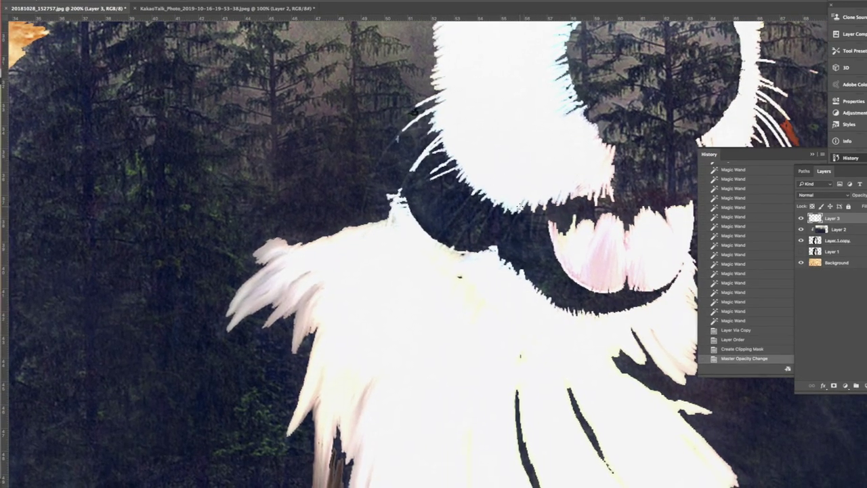
pyautogui.moveTo(521, 207); pyautogui.dragTo(505, 239)
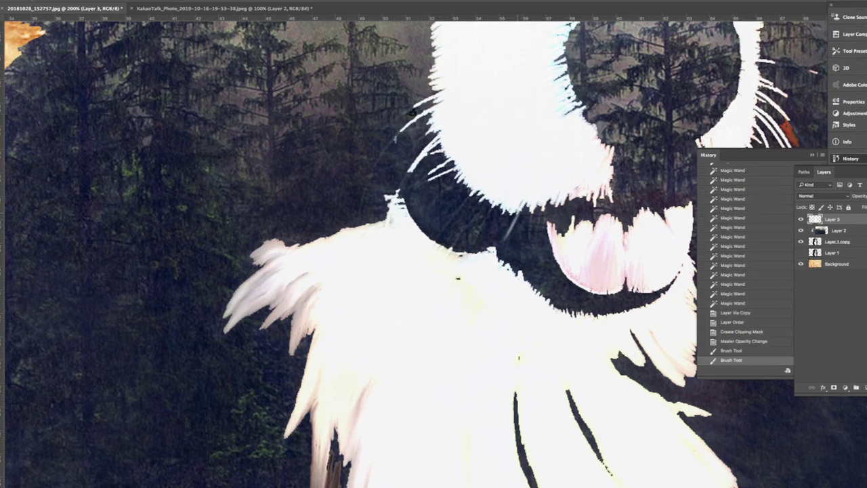
pyautogui.moveTo(520, 209)
pyautogui.mouseDown()
pyautogui.moveTo(506, 239)
pyautogui.moveTo(506, 226)
pyautogui.moveTo(498, 232)
pyautogui.mouseUp()
pyautogui.moveTo(501, 207); pyautogui.dragTo(478, 230)
pyautogui.moveTo(489, 199); pyautogui.dragTo(460, 229)
pyautogui.moveTo(485, 190); pyautogui.dragTo(451, 224)
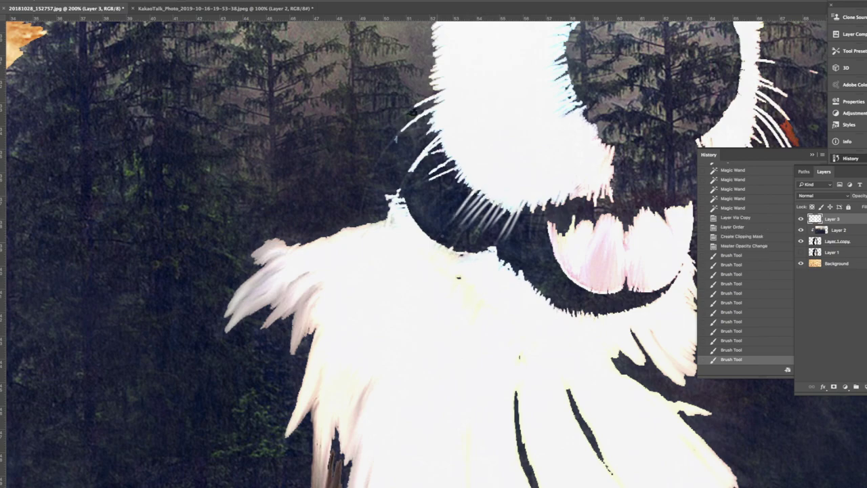
# Step: Brush white whiskers and strands along the muzzle's left cheek and fill in the fur down to the mouth
pyautogui.moveTo(476, 180)
pyautogui.mouseDown()
pyautogui.moveTo(453, 206)
pyautogui.moveTo(443, 199)
pyautogui.mouseUp()
pyautogui.moveTo(454, 155)
pyautogui.mouseDown()
pyautogui.moveTo(411, 194)
pyautogui.moveTo(421, 176)
pyautogui.mouseUp()
pyautogui.moveTo(438, 141); pyautogui.dragTo(406, 186)
pyautogui.moveTo(424, 158); pyautogui.dragTo(399, 201)
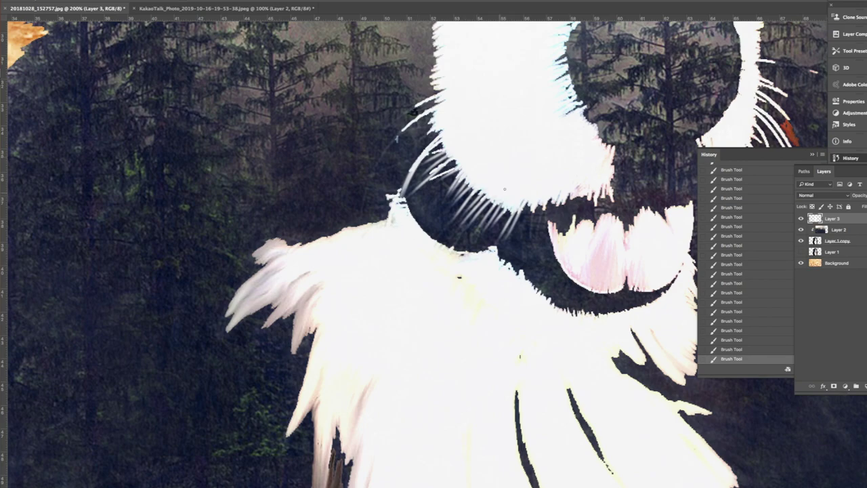
pyautogui.moveTo(497, 191); pyautogui.dragTo(467, 221)
pyautogui.moveTo(472, 180); pyautogui.dragTo(448, 210)
pyautogui.moveTo(602, 181); pyautogui.dragTo(597, 212)
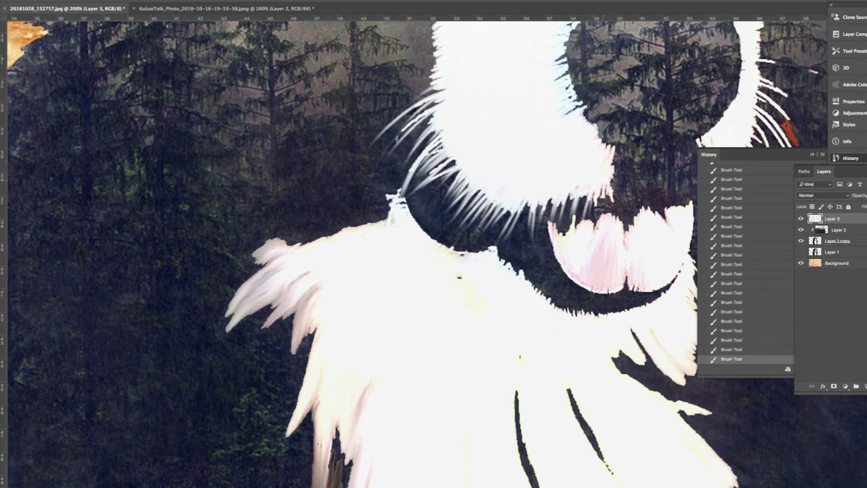
pyautogui.moveTo(609, 176)
pyautogui.mouseDown()
pyautogui.moveTo(605, 211)
pyautogui.moveTo(612, 202)
pyautogui.mouseUp()
pyautogui.hotkey('ctrl', '-')
pyautogui.hotkey('ctrl', '-')
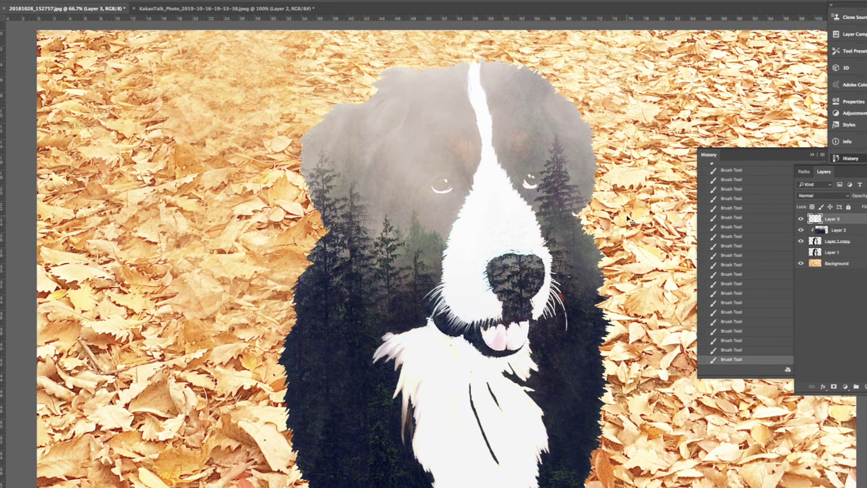
# Step: Brush long white whiskers and short strands outward along the right side of the dog's muzzle
pyautogui.hotkey('ctrl', '+')
pyautogui.hotkey('ctrl', '+')
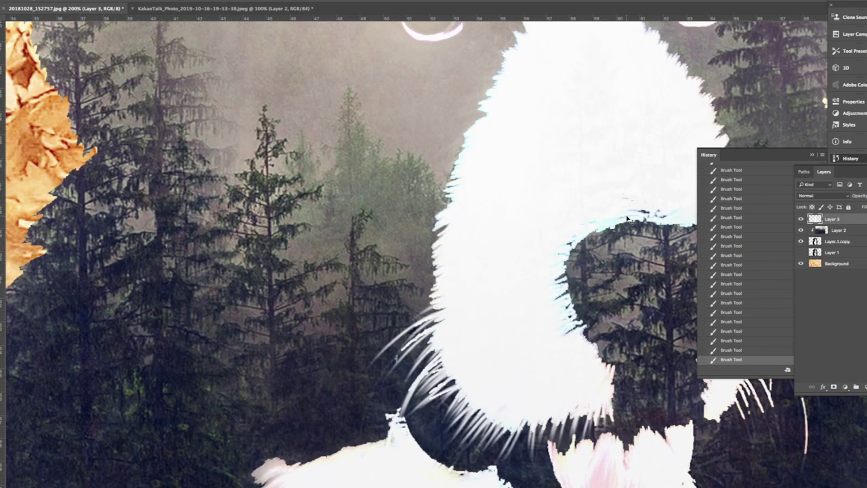
pyautogui.moveTo(617, 302); pyautogui.dragTo(455, 260)
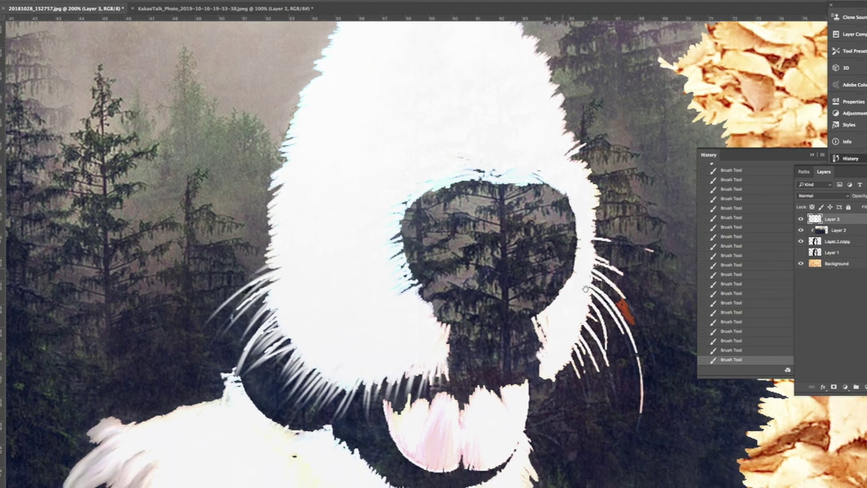
pyautogui.moveTo(573, 350); pyautogui.dragTo(589, 417)
pyautogui.moveTo(598, 351); pyautogui.dragTo(612, 412)
pyautogui.moveTo(641, 387); pyautogui.dragTo(635, 440)
pyautogui.moveTo(623, 296); pyautogui.dragTo(654, 374)
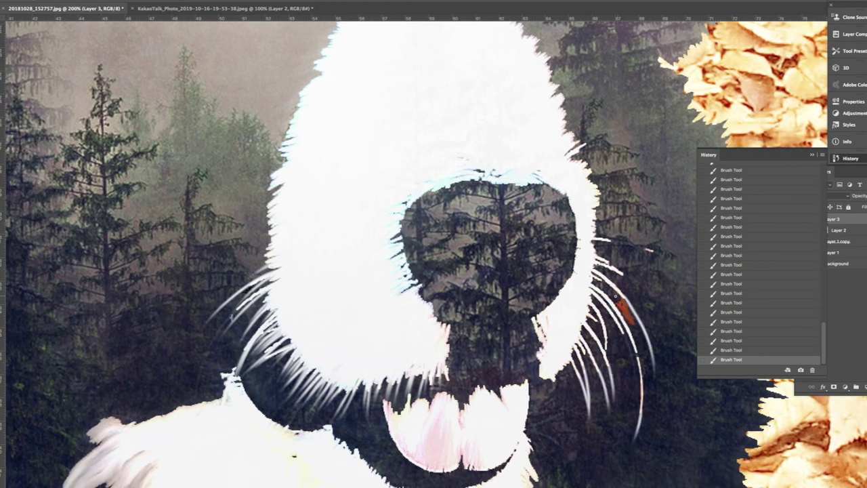
pyautogui.moveTo(622, 275); pyautogui.dragTo(645, 299)
pyautogui.moveTo(594, 239); pyautogui.dragTo(651, 252)
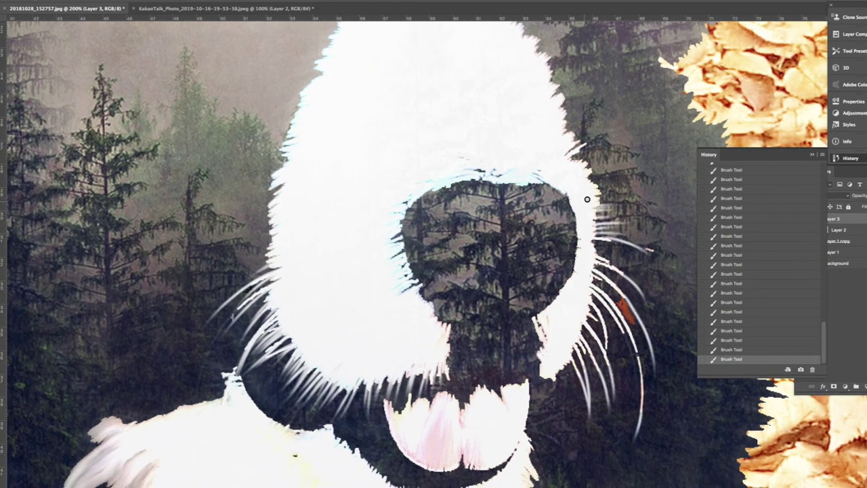
pyautogui.moveTo(574, 161); pyautogui.dragTo(603, 154)
# Step: Outline the stray orange patch between the right whiskers with the Polygonal Lasso, delete it and deselect
pyautogui.press('l')
pyautogui.click(615, 298)
pyautogui.doubleClick(635, 323)
pyautogui.press('Delete')
pyautogui.click(673, 295)
pyautogui.hotkey('ctrl', 'd')
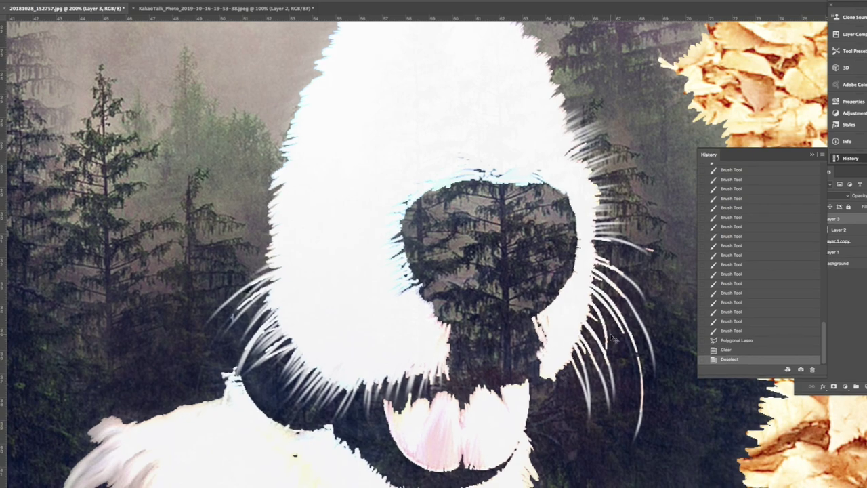
# Step: Apply a Curves adjustment to the fur layer to turn its fur and whiskers a uniform white
pyautogui.hotkey('ctrl', 'm')
pyautogui.moveTo(678, 369); pyautogui.dragTo(669, 345)
pyautogui.press('Return')
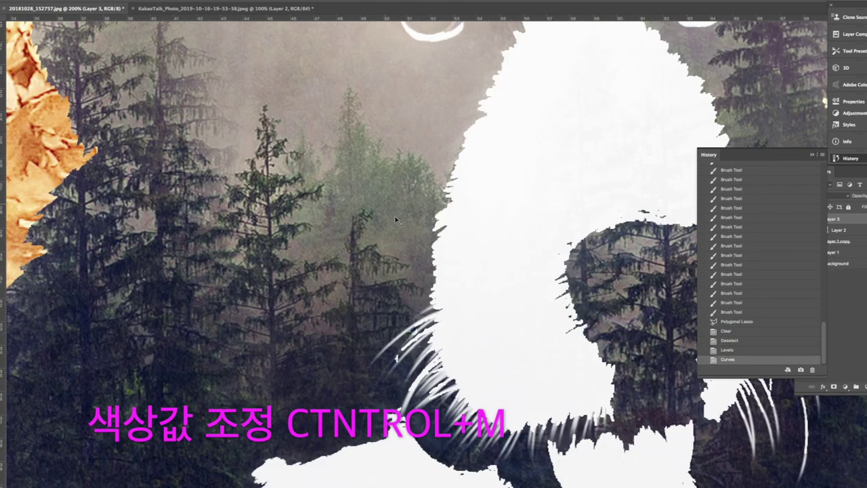
# Step: Brush short white fur strands outward along the left edge of the muzzle above the whiskers
pyautogui.click(1, 237)
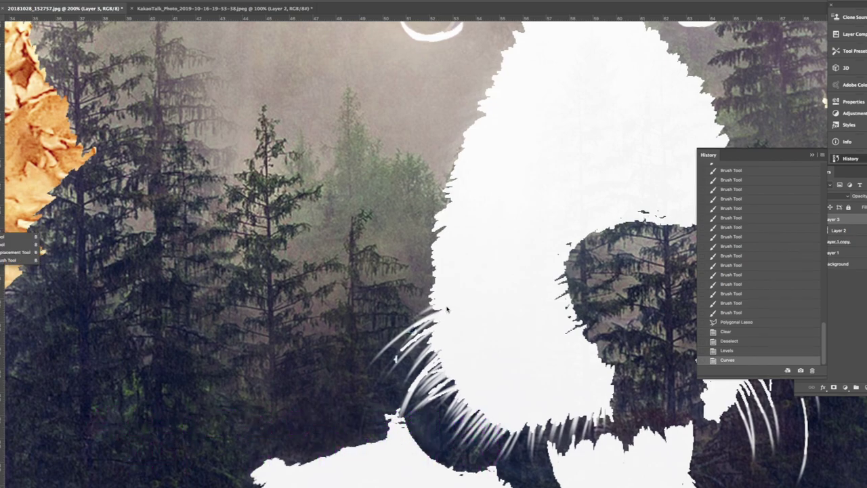
pyautogui.moveTo(439, 320)
pyautogui.mouseDown()
pyautogui.moveTo(422, 328)
pyautogui.moveTo(417, 313)
pyautogui.mouseUp()
pyautogui.moveTo(434, 305); pyautogui.dragTo(411, 315)
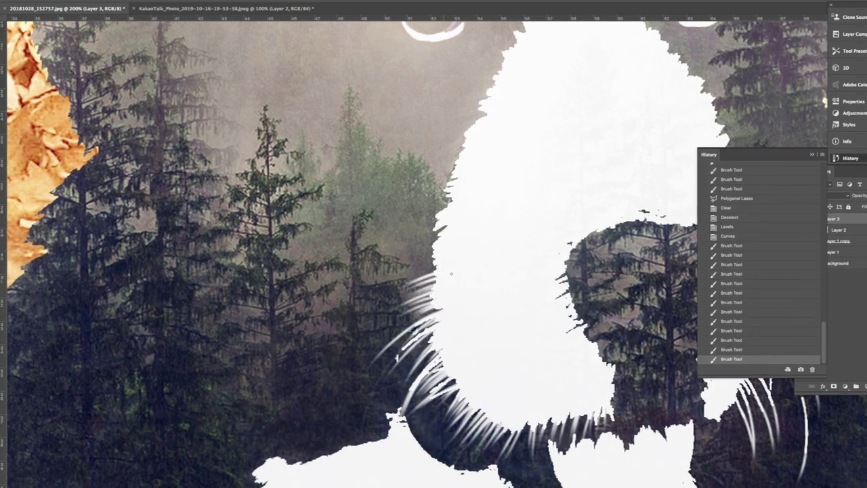
pyautogui.moveTo(437, 269); pyautogui.dragTo(402, 278)
pyautogui.moveTo(439, 264)
pyautogui.mouseDown()
pyautogui.moveTo(397, 281)
pyautogui.moveTo(406, 271)
pyautogui.mouseUp()
pyautogui.moveTo(439, 252)
pyautogui.mouseDown()
pyautogui.moveTo(389, 275)
pyautogui.moveTo(406, 263)
pyautogui.mouseUp()
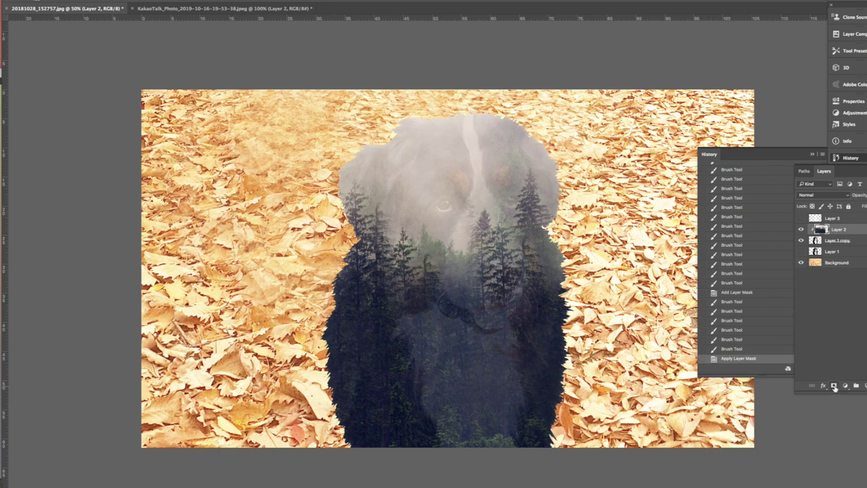
# Step: Add a layer mask to the forest layer and paint it to reveal the dog's muzzle, forehead stripe and tongue
pyautogui.click(834, 386)
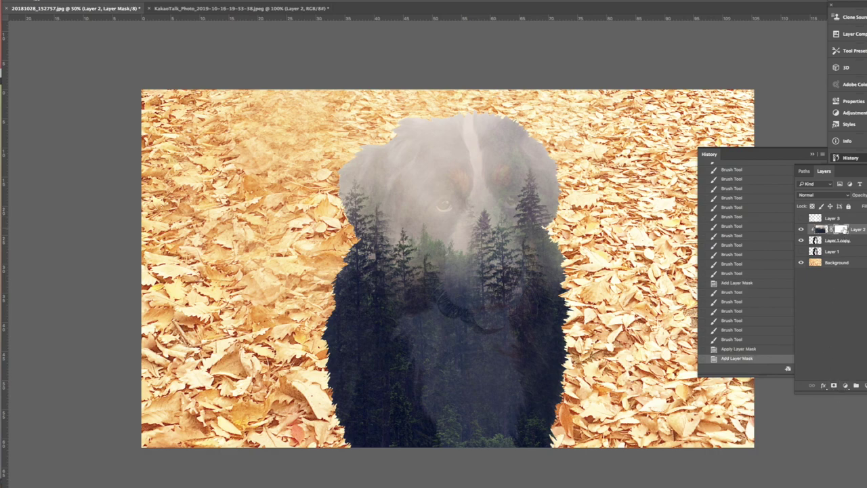
pyautogui.moveTo(504, 269); pyautogui.dragTo(515, 251)
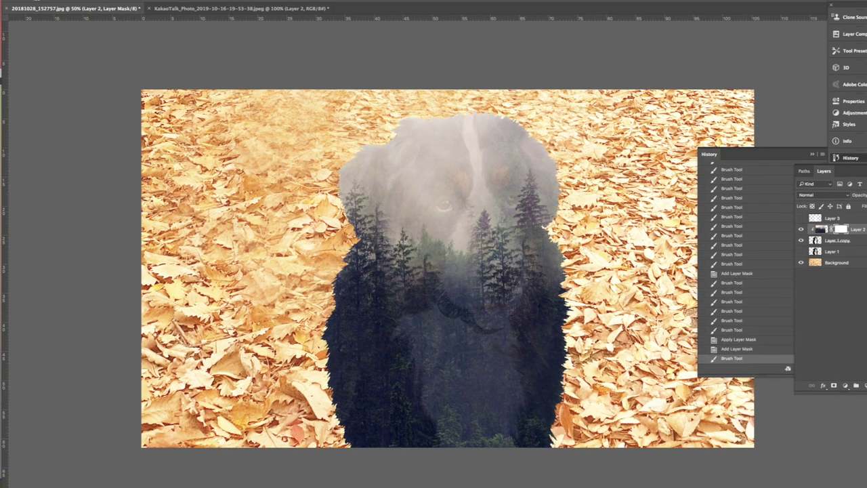
pyautogui.moveTo(487, 245)
pyautogui.mouseDown()
pyautogui.moveTo(472, 291)
pyautogui.moveTo(479, 197)
pyautogui.moveTo(471, 121)
pyautogui.mouseUp()
pyautogui.moveTo(488, 301); pyautogui.dragTo(495, 325)
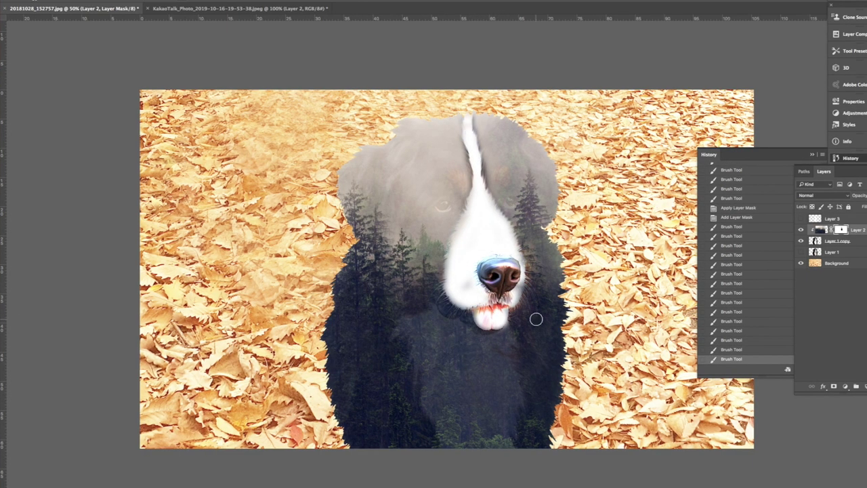
# Step: Restore the forest over the dog's nose and reveal both eyes by painting on the forest layer's mask
pyautogui.moveTo(498, 271)
pyautogui.mouseDown()
pyautogui.moveTo(488, 261)
pyautogui.moveTo(510, 284)
pyautogui.moveTo(486, 288)
pyautogui.moveTo(494, 271)
pyautogui.mouseUp()
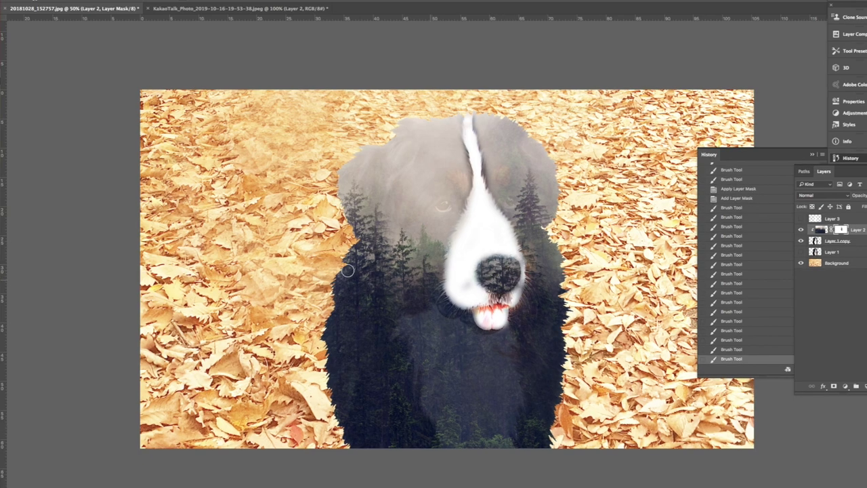
pyautogui.moveTo(441, 206); pyautogui.dragTo(443, 205)
pyautogui.moveTo(509, 202); pyautogui.dragTo(510, 202)
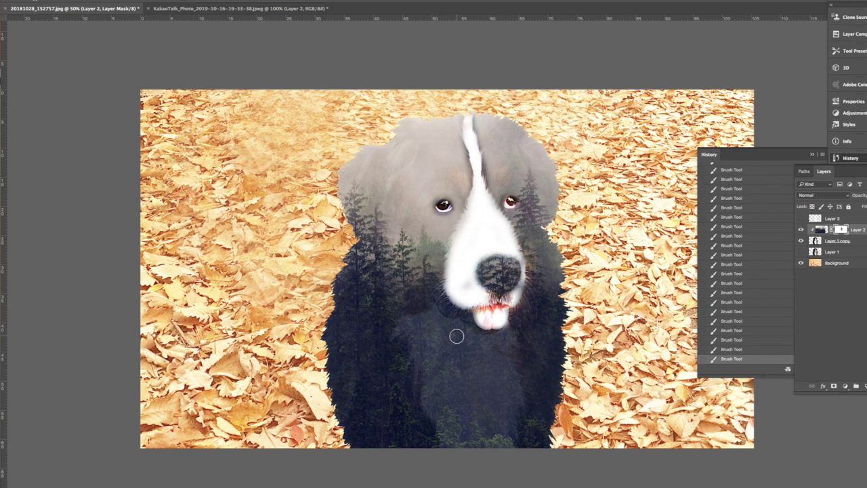
# Step: Enlarge the brush and mask the forest along the top edge of the dog's head to reveal its fur
pyautogui.press(']')
pyautogui.press(']')
pyautogui.press(']')
pyautogui.moveTo(504, 112); pyautogui.dragTo(370, 111)
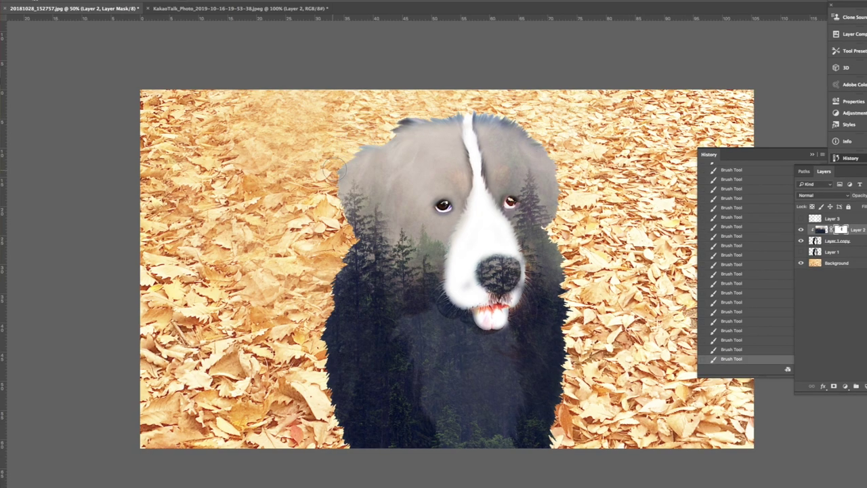
# Step: Adjust the brush size and reveal the dog's white chest by painting on the forest layer's mask
pyautogui.press(']')
pyautogui.press(']')
pyautogui.press(']')
pyautogui.press(']')
pyautogui.press('[')
pyautogui.press('[')
pyautogui.press('[')
pyautogui.press('[')
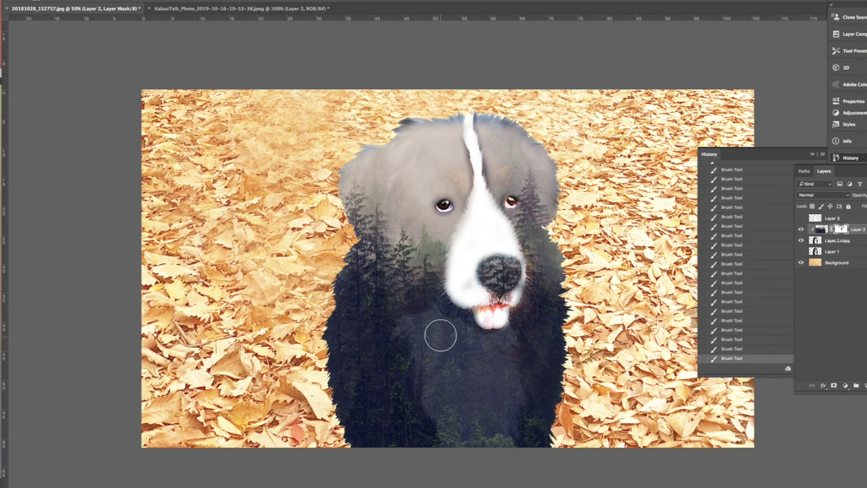
pyautogui.click(431, 332)
pyautogui.moveTo(431, 333)
pyautogui.mouseDown()
pyautogui.moveTo(469, 448)
pyautogui.moveTo(485, 358)
pyautogui.moveTo(451, 338)
pyautogui.moveTo(460, 353)
pyautogui.moveTo(506, 337)
pyautogui.moveTo(416, 361)
pyautogui.moveTo(437, 328)
pyautogui.mouseUp()
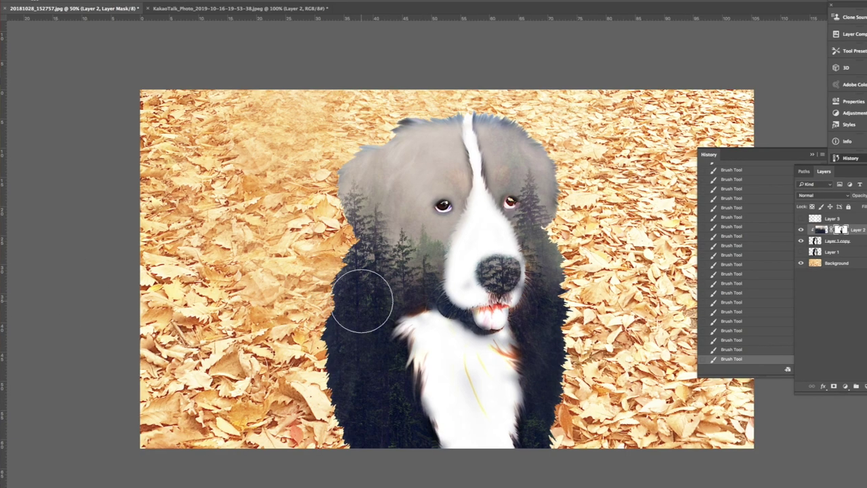
# Step: Smudge the mask outward along the left edge of the muzzle to give the fur a strand-like border
pyautogui.moveTo(457, 304)
pyautogui.mouseDown()
pyautogui.moveTo(441, 315)
pyautogui.moveTo(447, 309)
pyautogui.mouseUp()
pyautogui.moveTo(449, 291); pyautogui.dragTo(443, 300)
pyautogui.moveTo(448, 270); pyautogui.dragTo(441, 279)
pyautogui.moveTo(449, 245)
pyautogui.mouseDown()
pyautogui.moveTo(441, 251)
pyautogui.moveTo(441, 230)
pyautogui.mouseUp()
pyautogui.press('v')
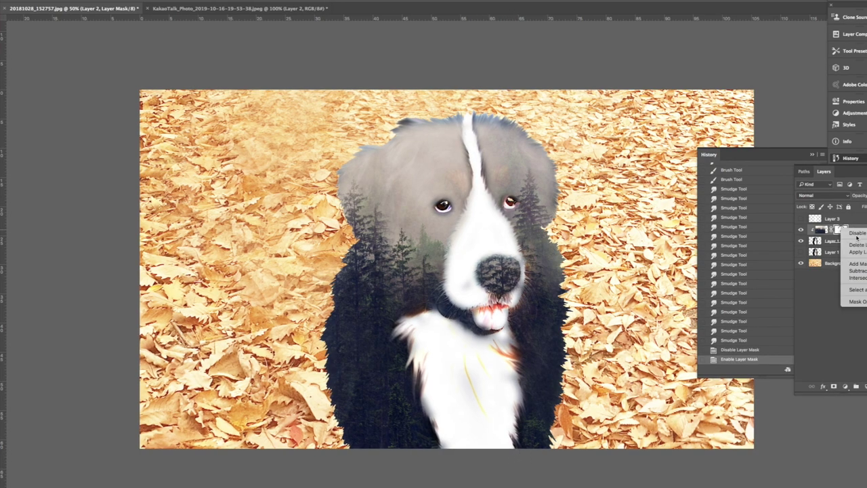
# Step: Disable the forest layer's mask and show the white fur layer again
pyautogui.click(857, 234)
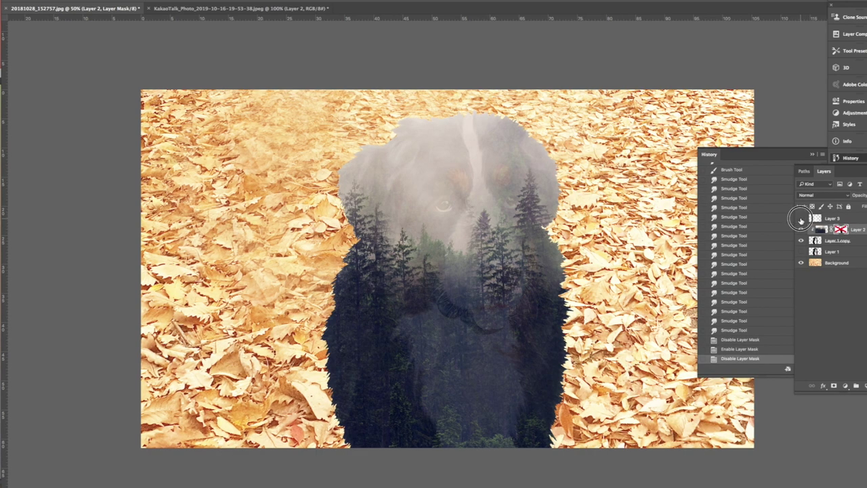
pyautogui.click(801, 218)
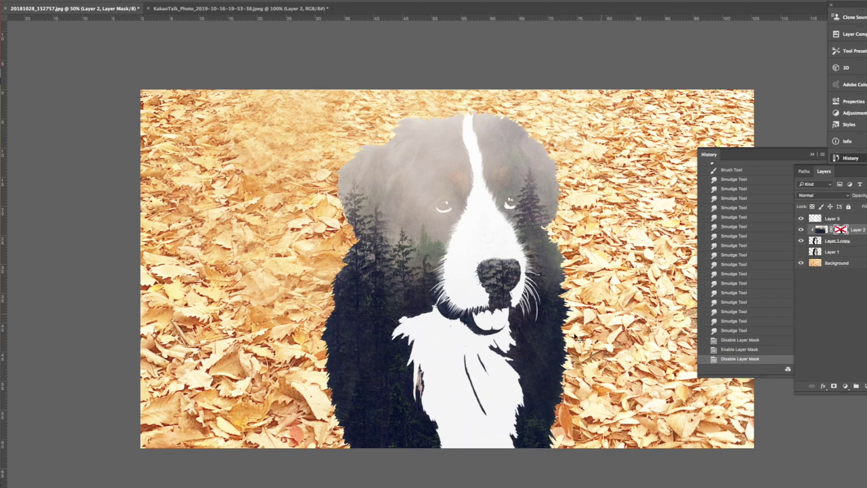